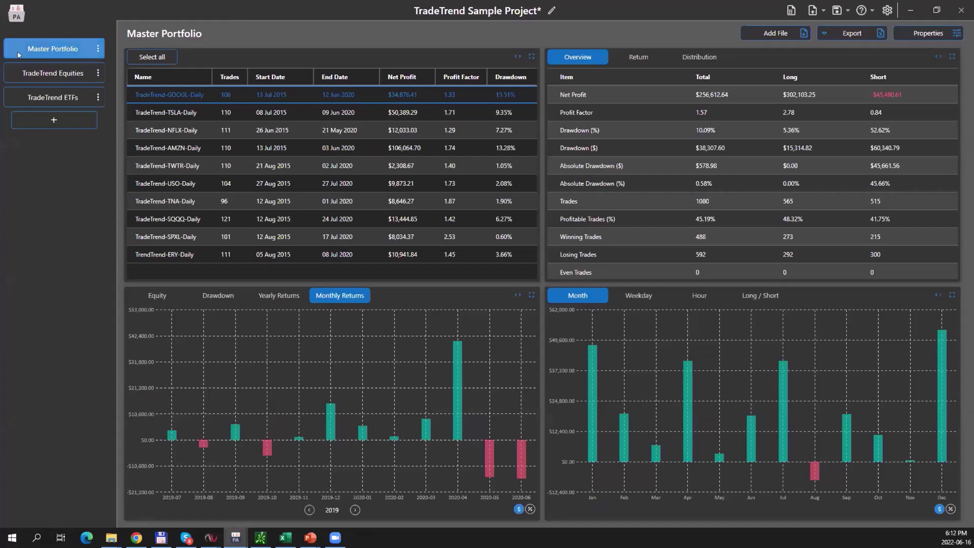
Select the Master Portfolio and switch the bottom-left chart to its equity curve.
{"action": "left_click", "coordinate": [53, 54]}
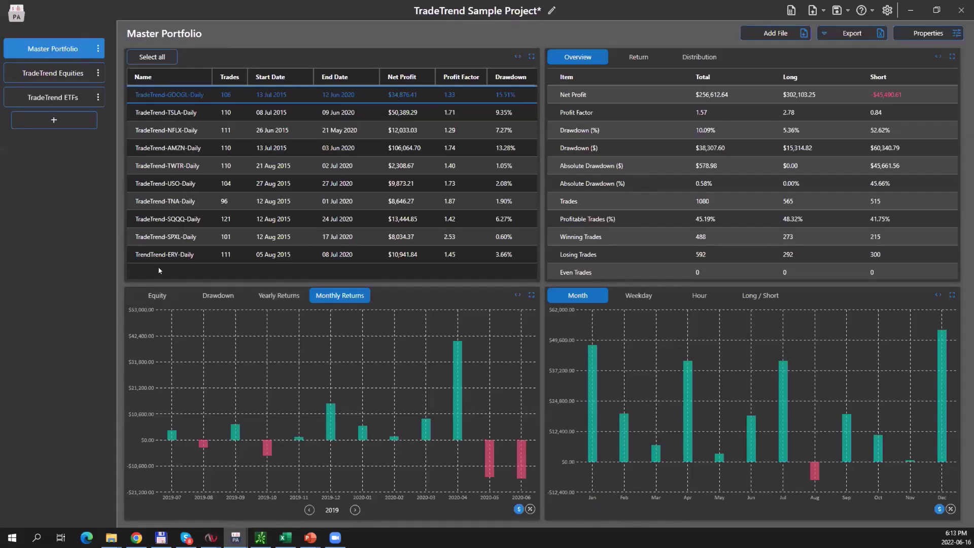
{"action": "left_click", "coordinate": [167, 293]}
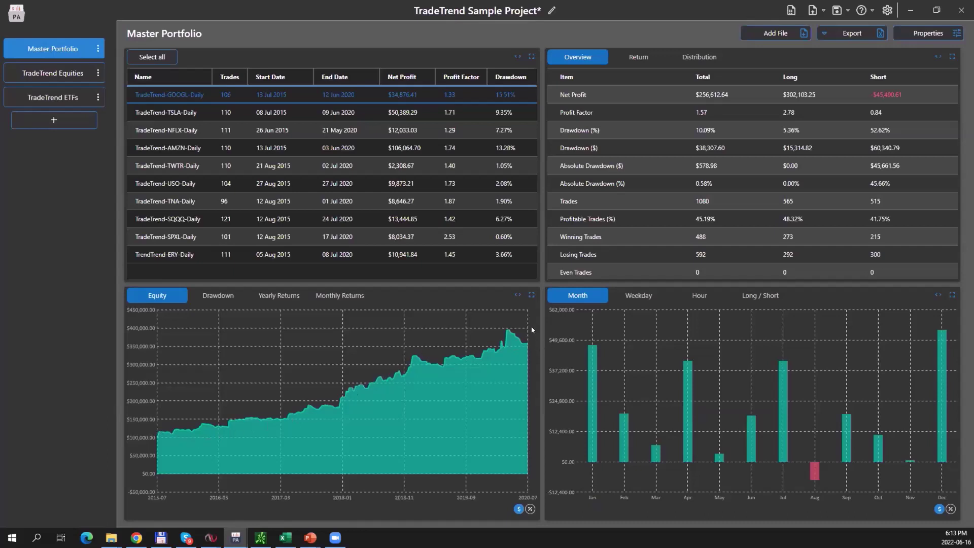
View the Drawdown and Yearly Returns charts, then return to Monthly Returns for 2019-07 to 2020-06.
{"action": "left_click", "coordinate": [219, 297]}
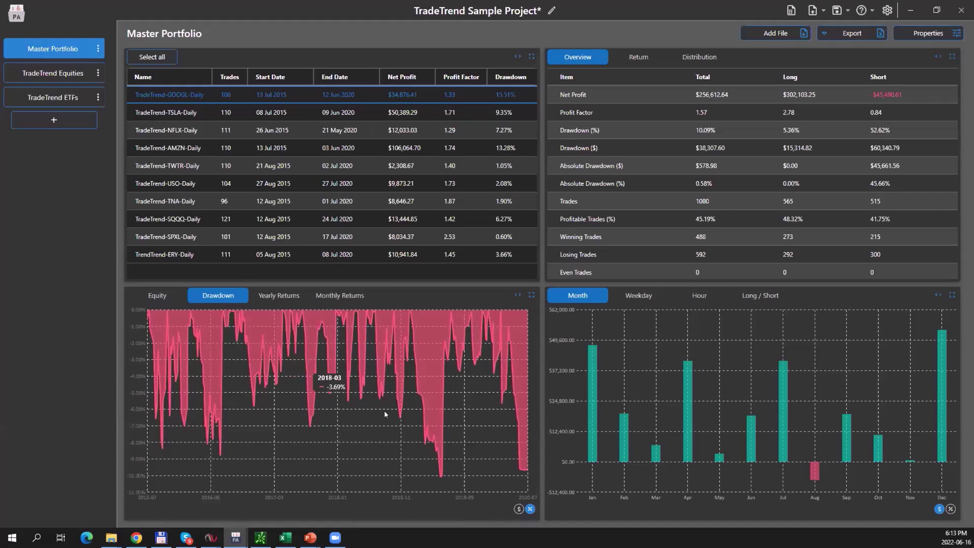
{"action": "left_click", "coordinate": [273, 300]}
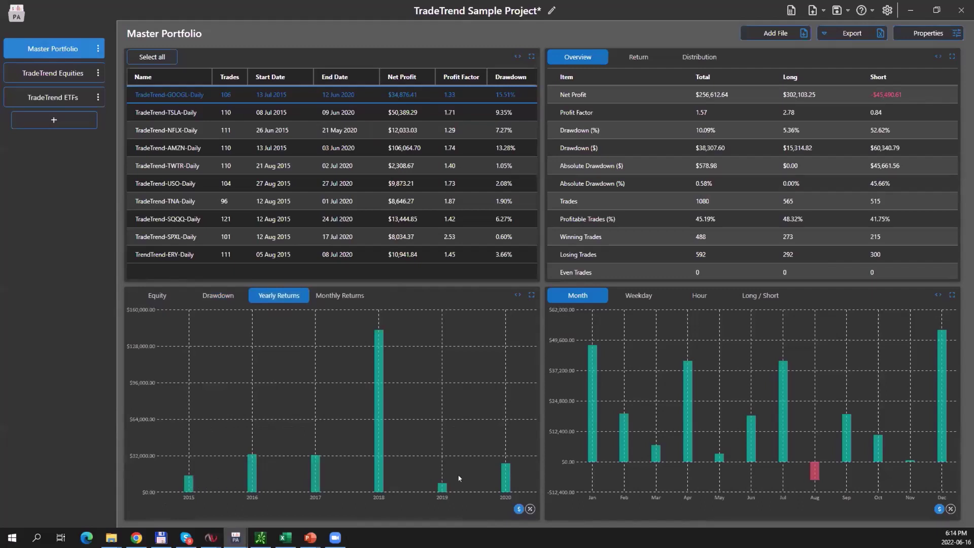
{"action": "left_click", "coordinate": [338, 296]}
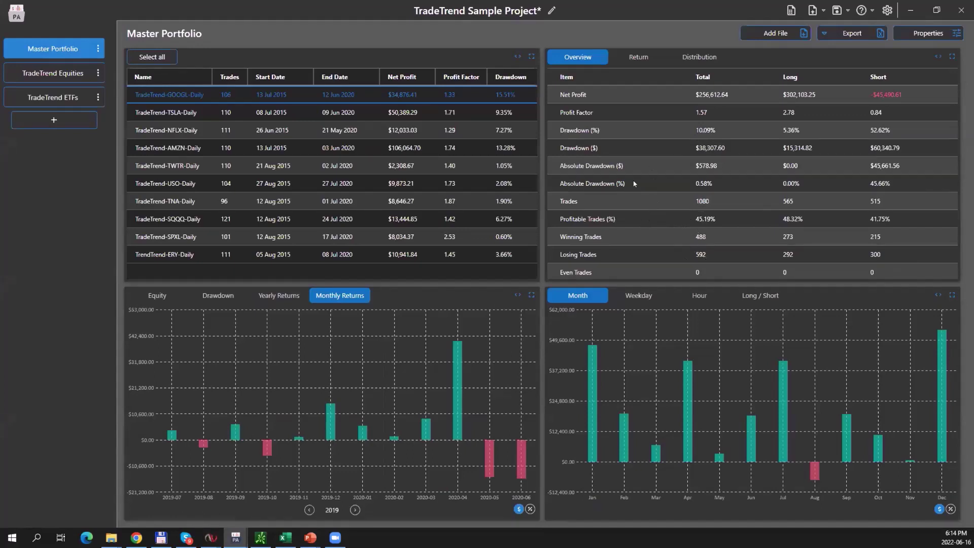
Show the Return, then Distribution statistics, reading the $237.60 average trade and weekday return bars.
{"action": "left_click", "coordinate": [632, 59]}
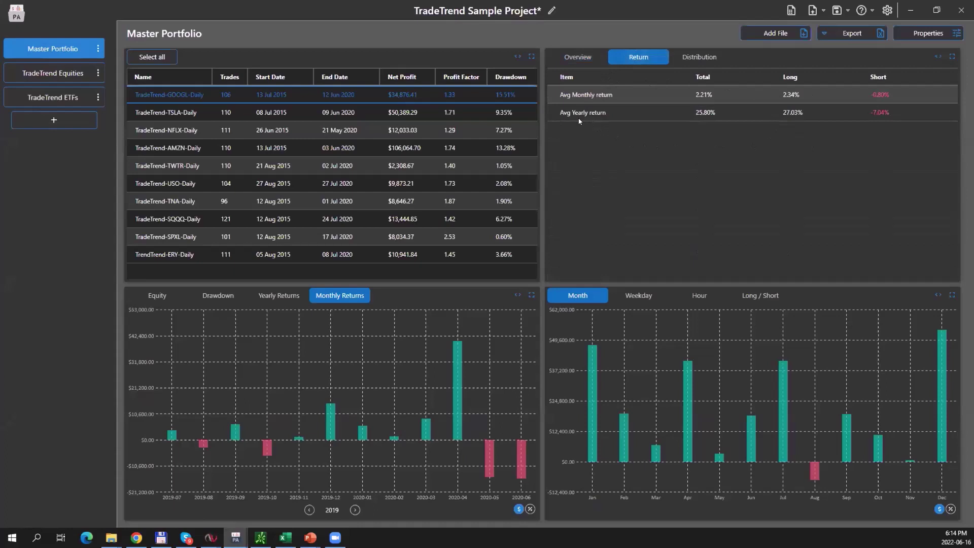
{"action": "left_click", "coordinate": [693, 62]}
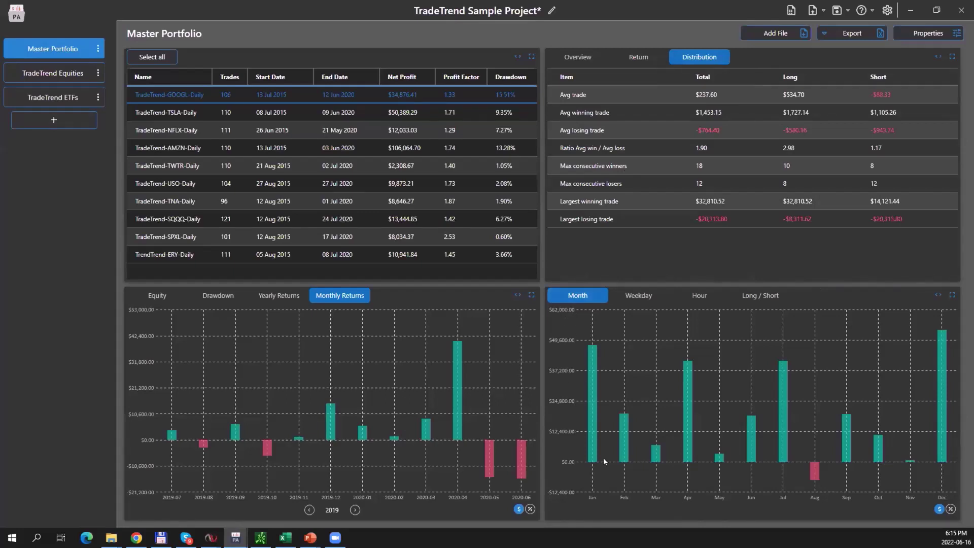
{"action": "mouse_move", "coordinate": [594, 470]}
{"action": "mouse_move", "coordinate": [588, 405]}
{"action": "mouse_move", "coordinate": [814, 476]}
{"action": "left_click", "coordinate": [632, 296]}
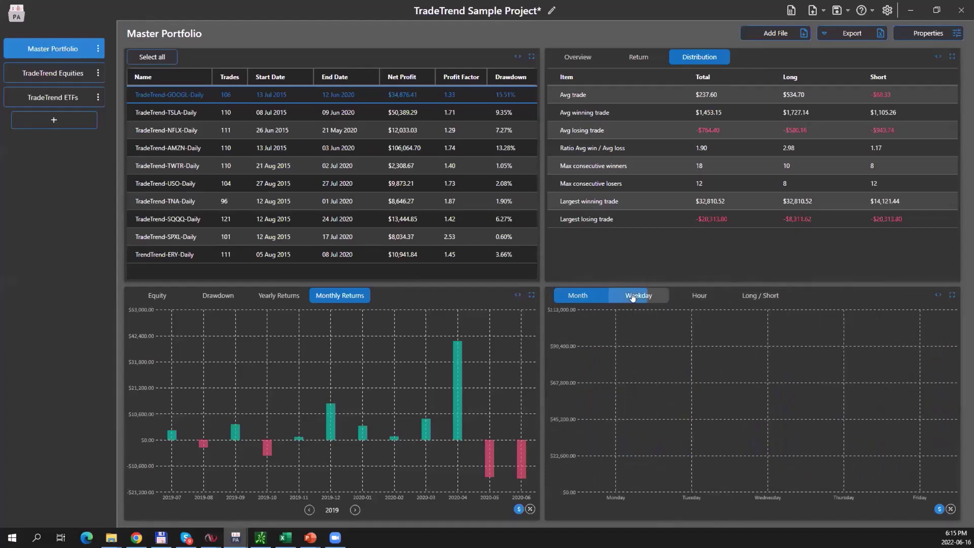
{"action": "mouse_move", "coordinate": [688, 492]}
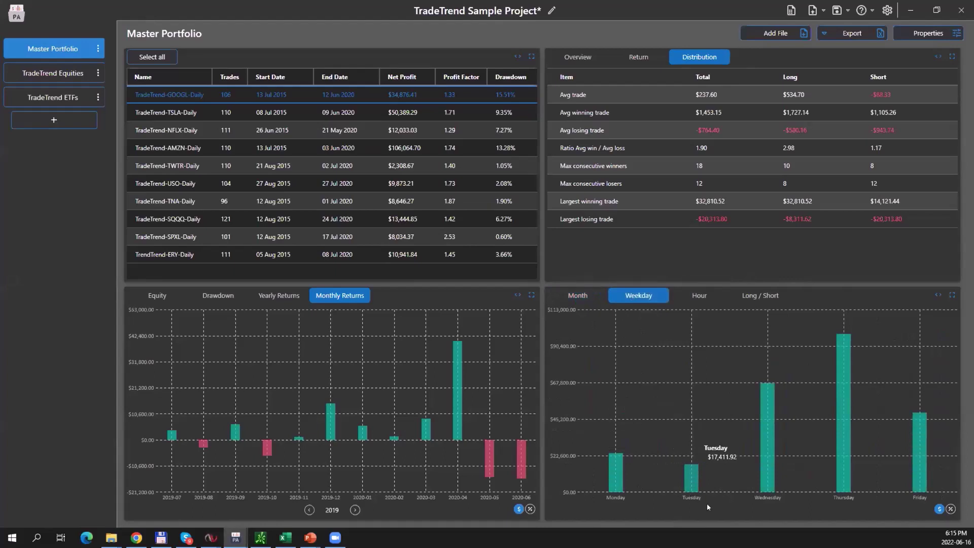
{"action": "mouse_move", "coordinate": [771, 486]}
{"action": "mouse_move", "coordinate": [845, 443]}
{"action": "left_click", "coordinate": [699, 295]}
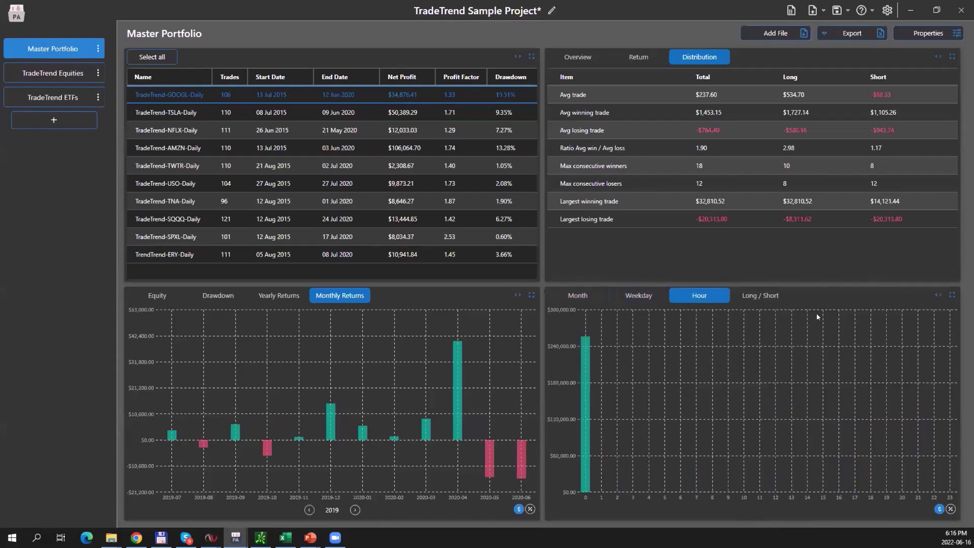
{"action": "left_click", "coordinate": [760, 296]}
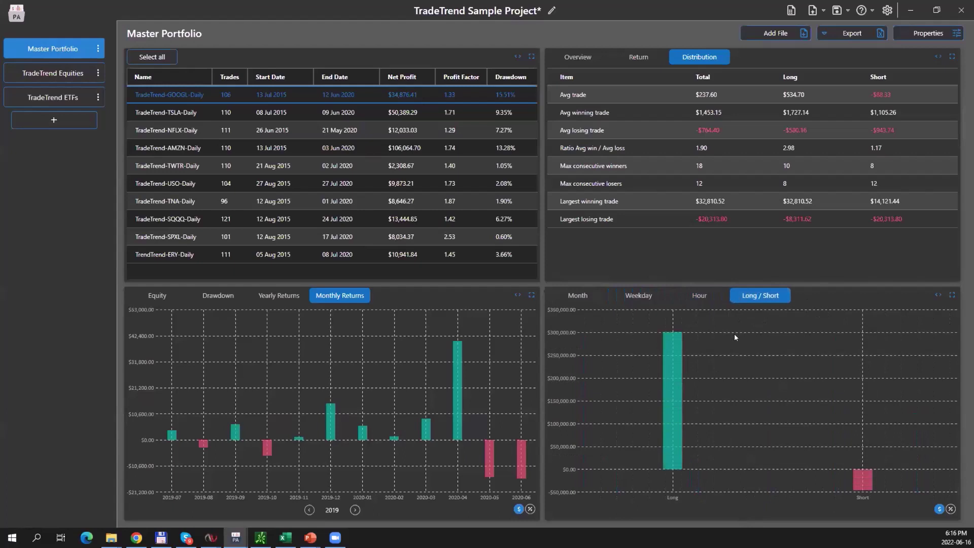
{"action": "left_click", "coordinate": [579, 297]}
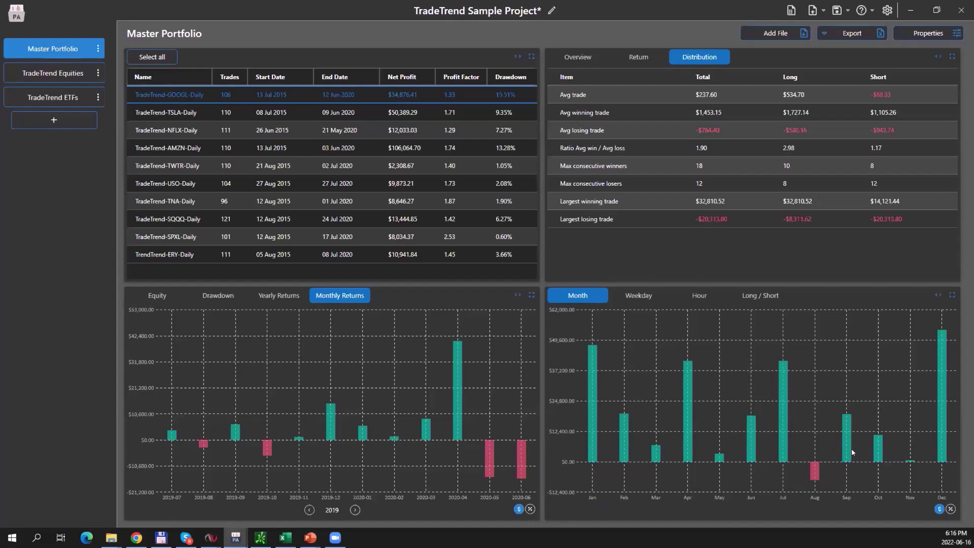
Filter the Master Portfolio to months January–July, November and December, excluding August–October.
{"action": "left_click", "coordinate": [929, 36]}
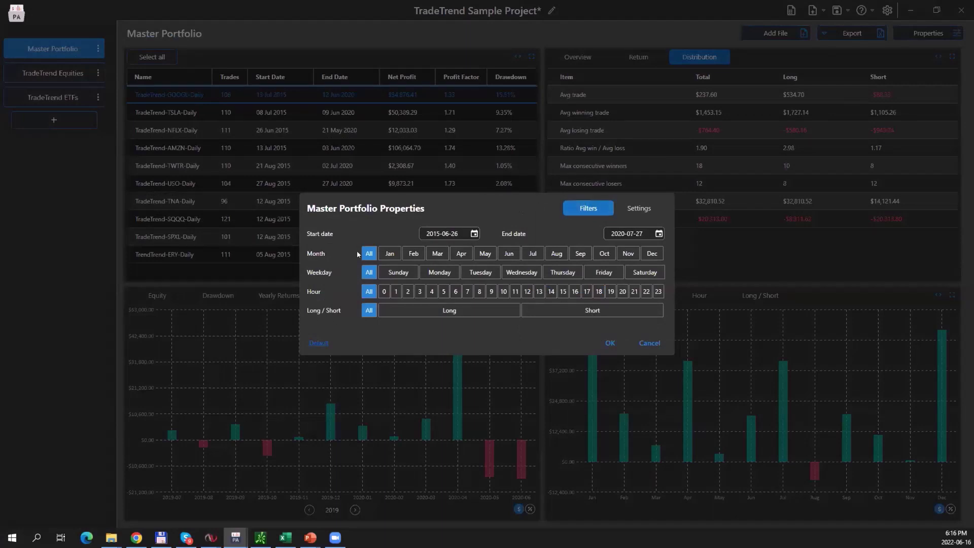
{"action": "left_click", "coordinate": [390, 255]}
{"action": "left_click", "coordinate": [413, 254]}
{"action": "left_click", "coordinate": [437, 254]}
{"action": "left_click", "coordinate": [465, 254]}
{"action": "left_click", "coordinate": [489, 254]}
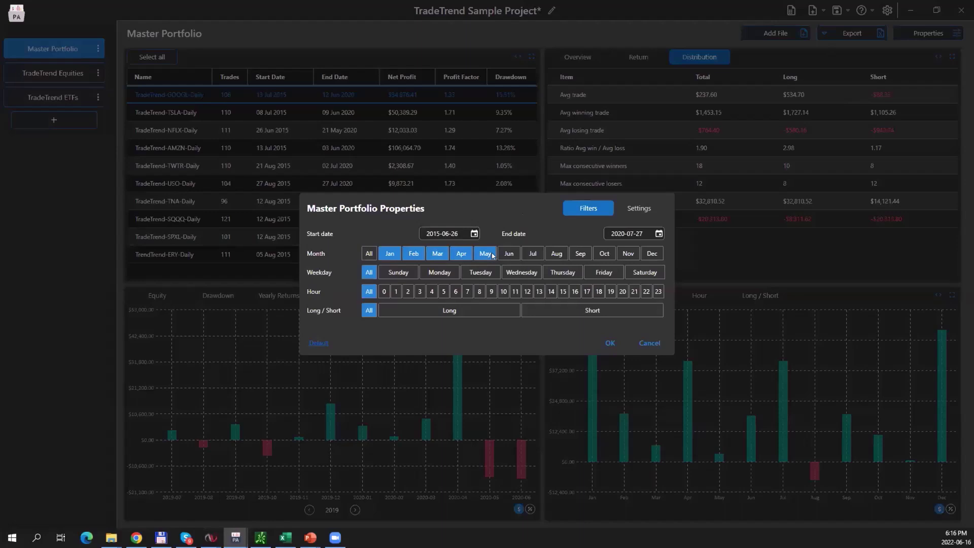
{"action": "left_click", "coordinate": [509, 255]}
{"action": "left_click", "coordinate": [530, 255]}
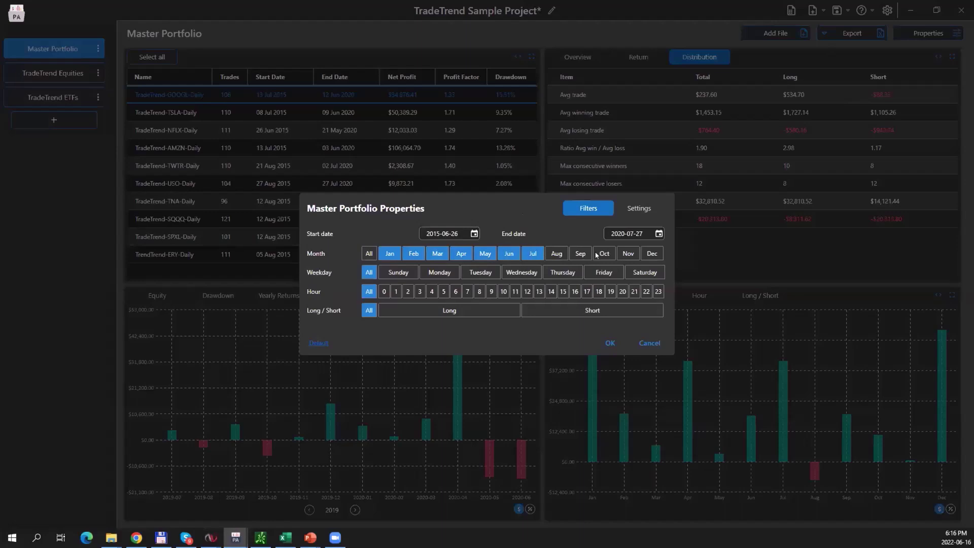
{"action": "left_click", "coordinate": [621, 255]}
{"action": "left_click", "coordinate": [653, 254]}
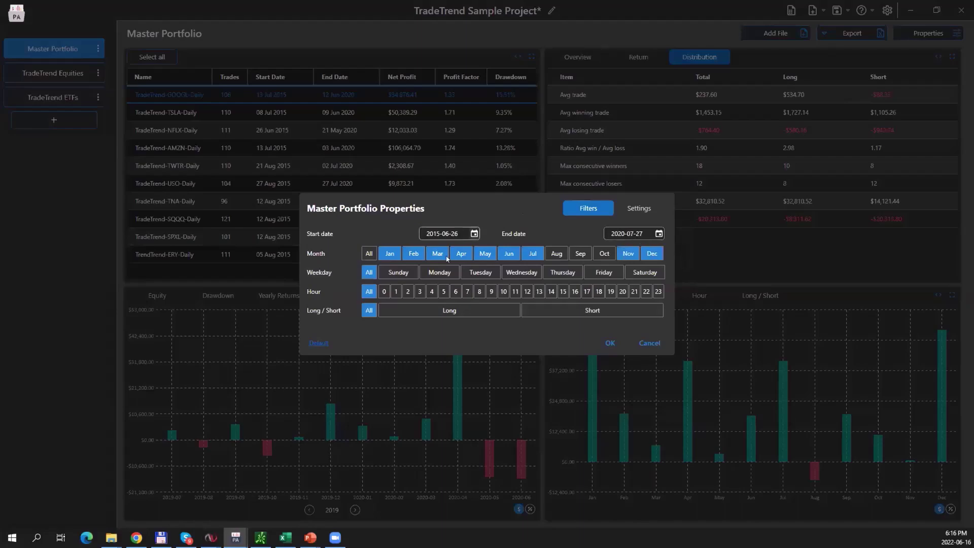
{"action": "left_click", "coordinate": [610, 341]}
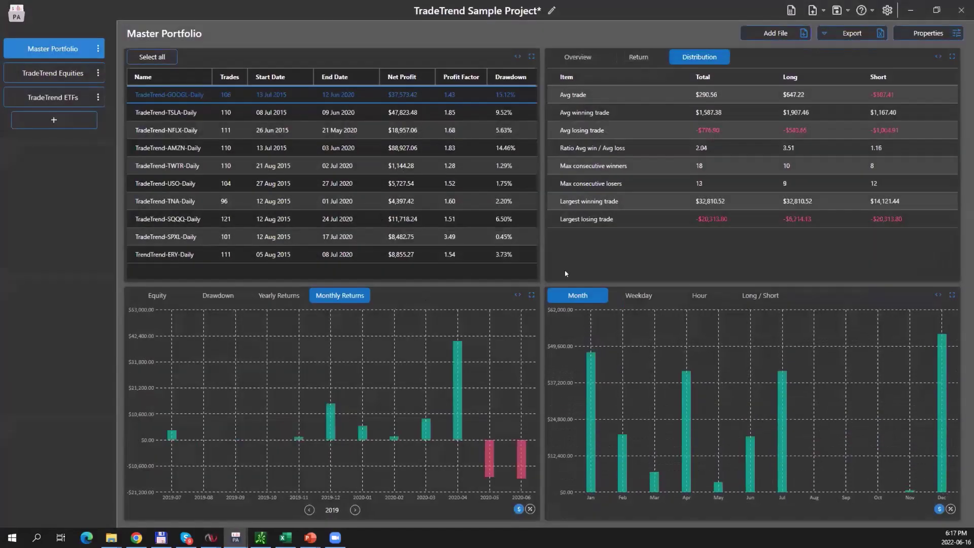
Show the filtered Overview stats ($233,606.52 net profit, 804 trades) beside the equity curve.
{"action": "left_click", "coordinate": [579, 57]}
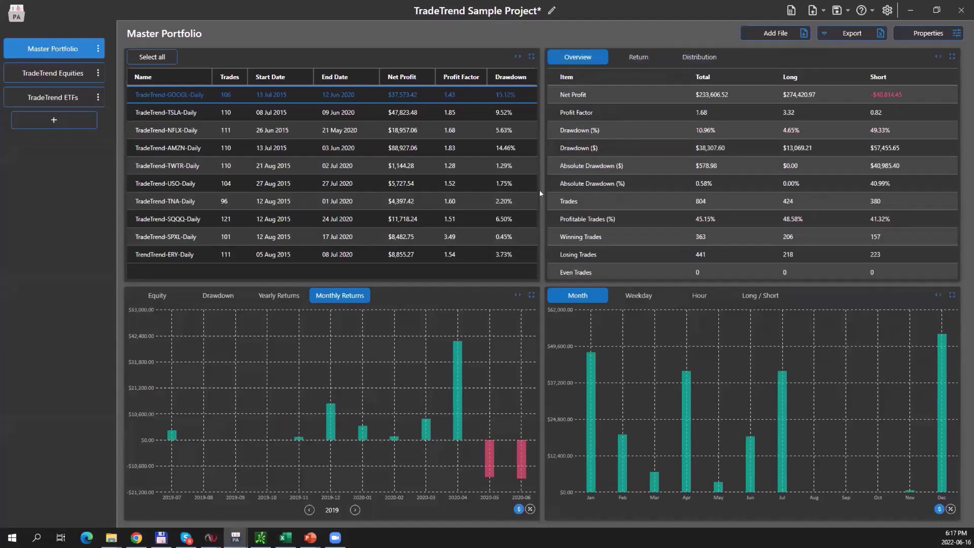
{"action": "left_click", "coordinate": [157, 295]}
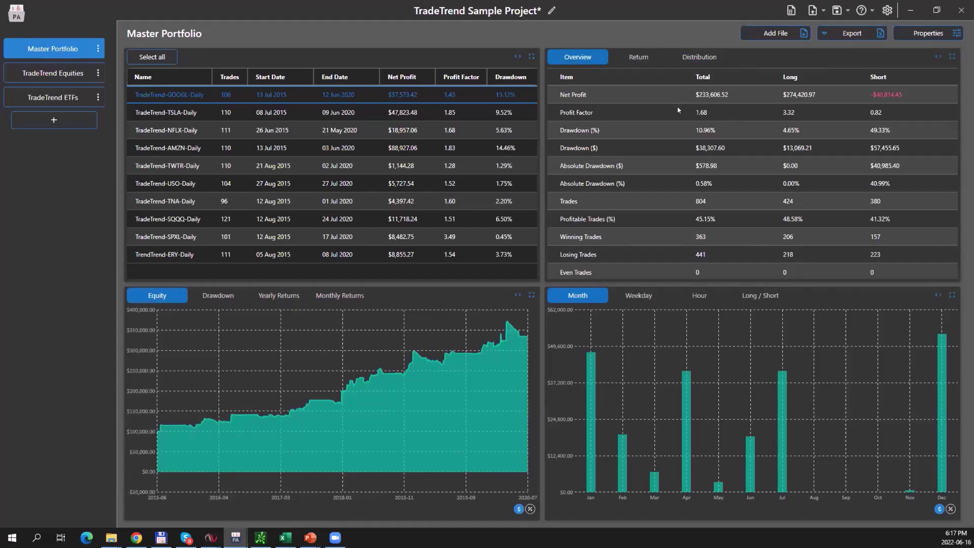
Switch the returns chart to Weekday and read each day's value, Thursday highest at $93,307.71.
{"action": "left_click", "coordinate": [638, 296]}
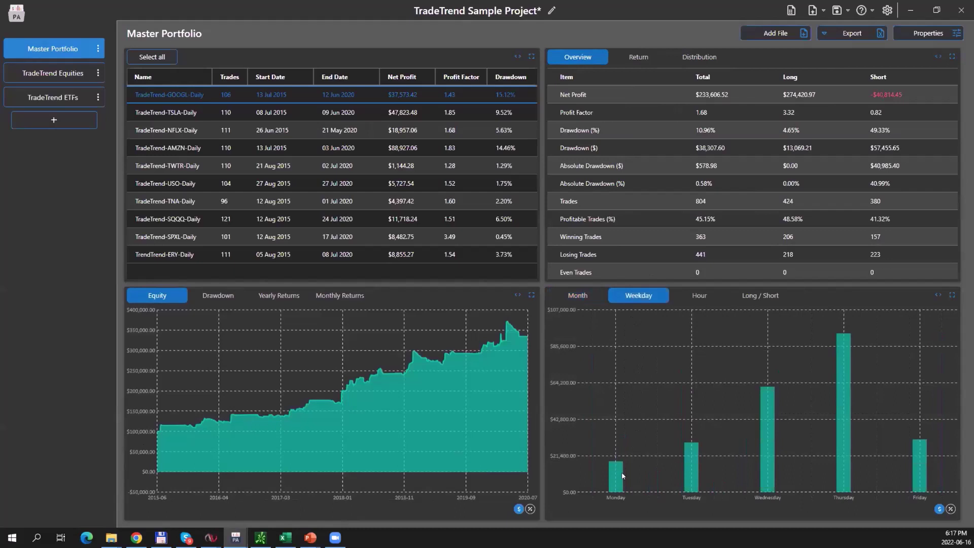
{"action": "mouse_move", "coordinate": [693, 474]}
{"action": "mouse_move", "coordinate": [775, 465]}
{"action": "mouse_move", "coordinate": [840, 449]}
{"action": "mouse_move", "coordinate": [921, 474]}
Set the Master Portfolio's weekday filter to Wednesday and Thursday only and apply it.
{"action": "left_click", "coordinate": [937, 34]}
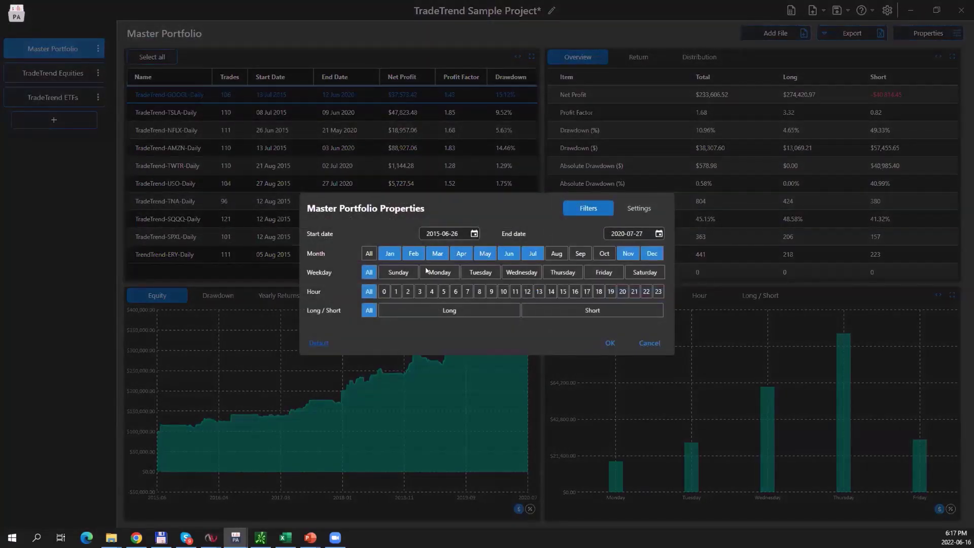
{"action": "left_click", "coordinate": [521, 273]}
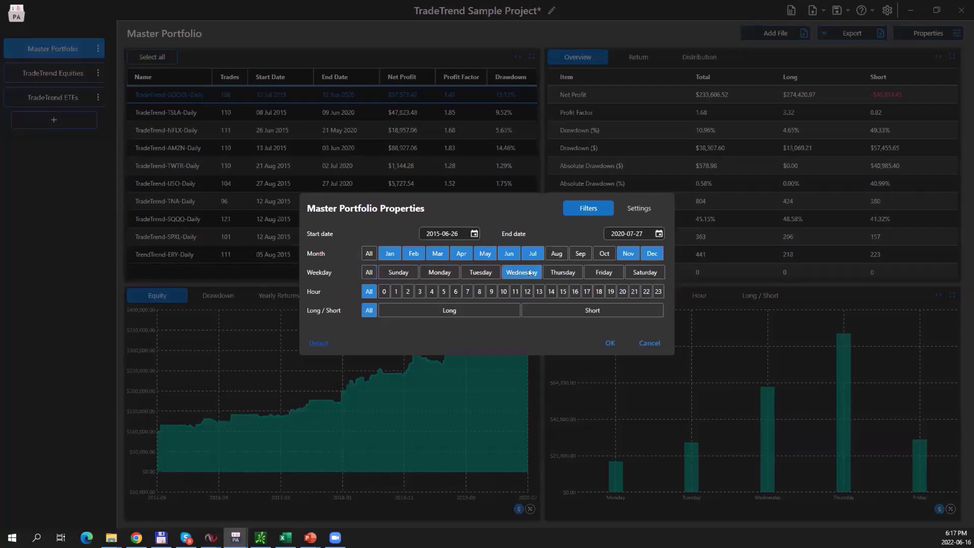
{"action": "left_click", "coordinate": [546, 273]}
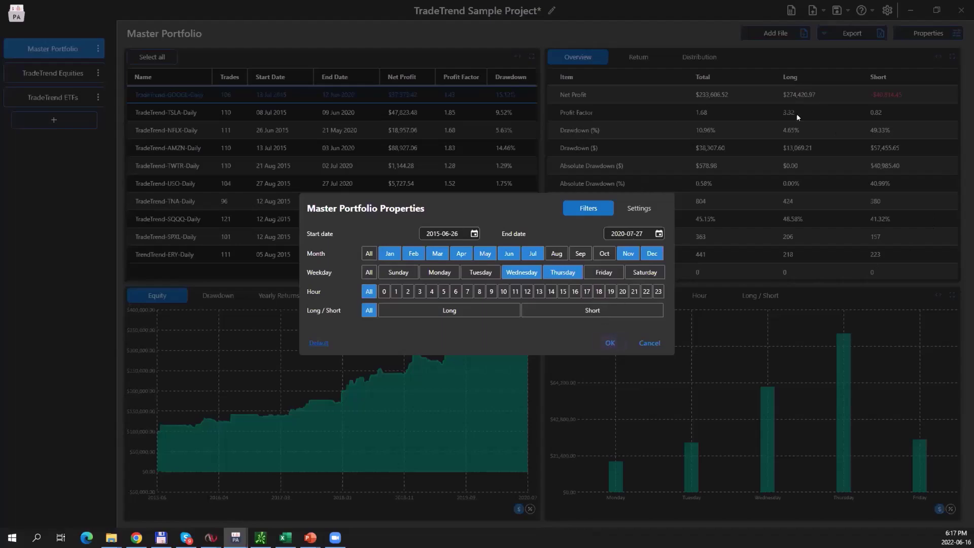
{"action": "left_click", "coordinate": [605, 343]}
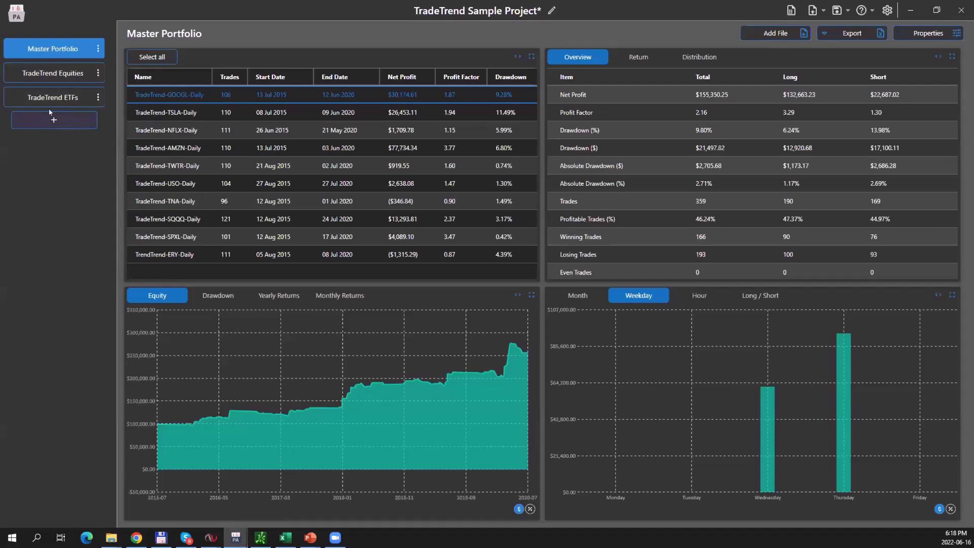
Add a new portfolio and rename it 'GOOGL, NFLX, TSLA'.
{"action": "left_click", "coordinate": [49, 122]}
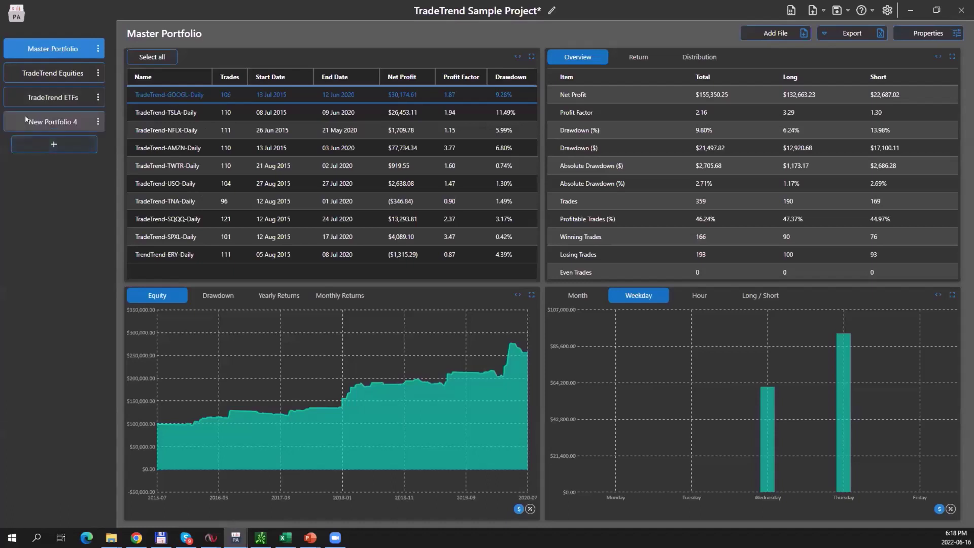
{"action": "left_click", "coordinate": [98, 122]}
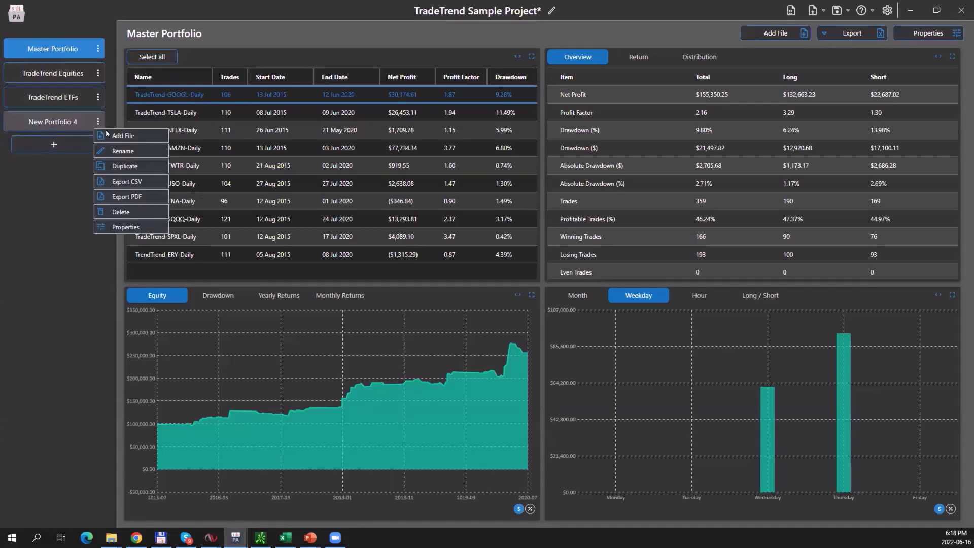
{"action": "left_click", "coordinate": [122, 151]}
{"action": "type", "text": "GOO"}
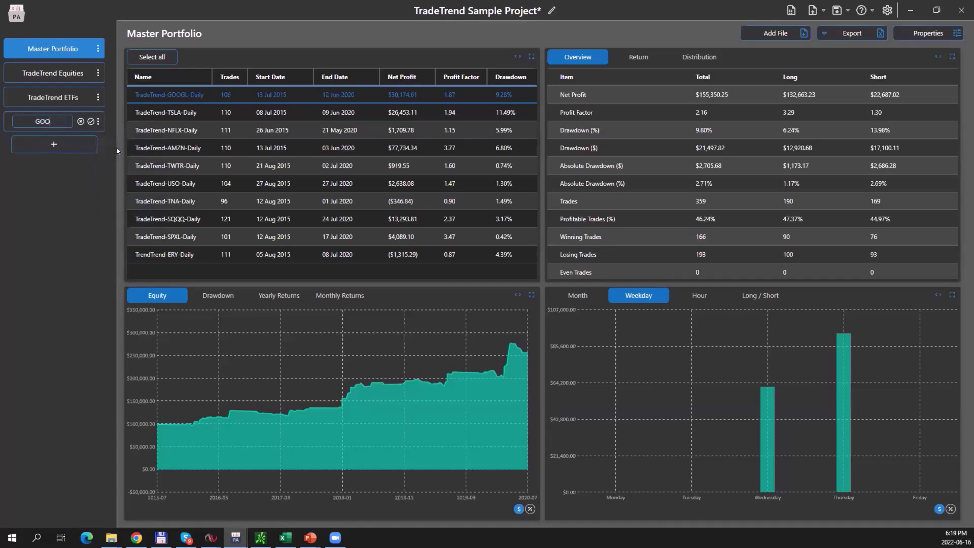
{"action": "type", "text": "GL, NFLX, TSLA"}
{"action": "key", "text": "Return"}
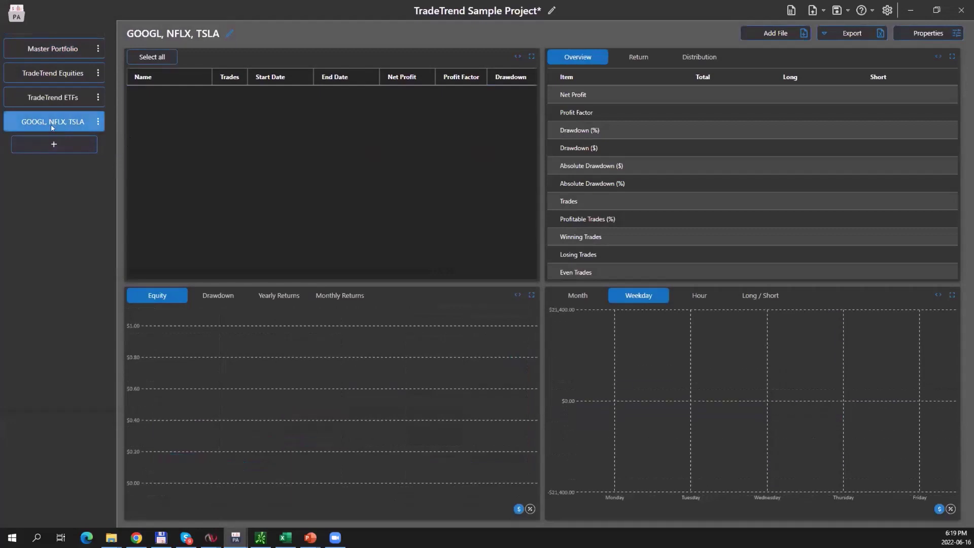
Copy the TSLA and NFLX daily strategy files from the Master Portfolio into the new portfolio.
{"action": "left_click", "coordinate": [82, 52]}
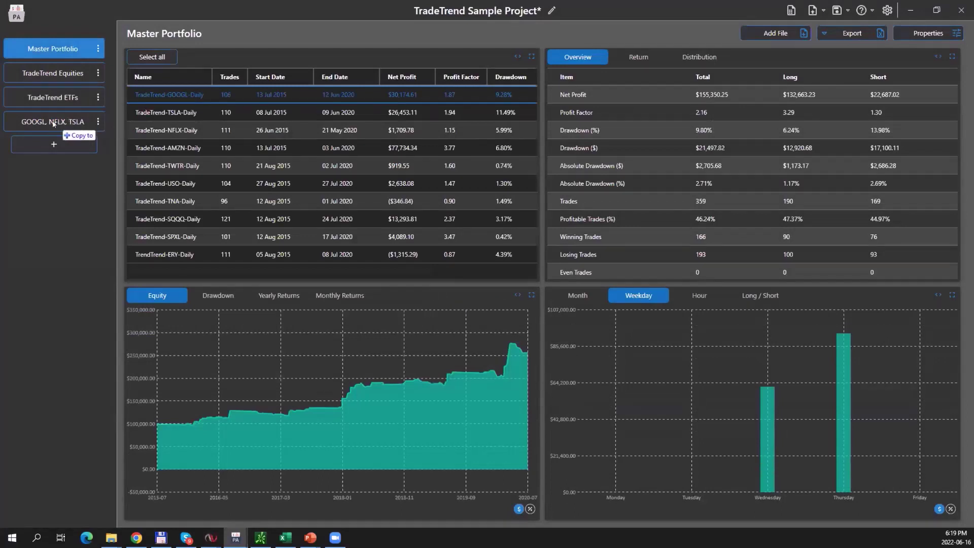
{"action": "left_click", "coordinate": [166, 113]}
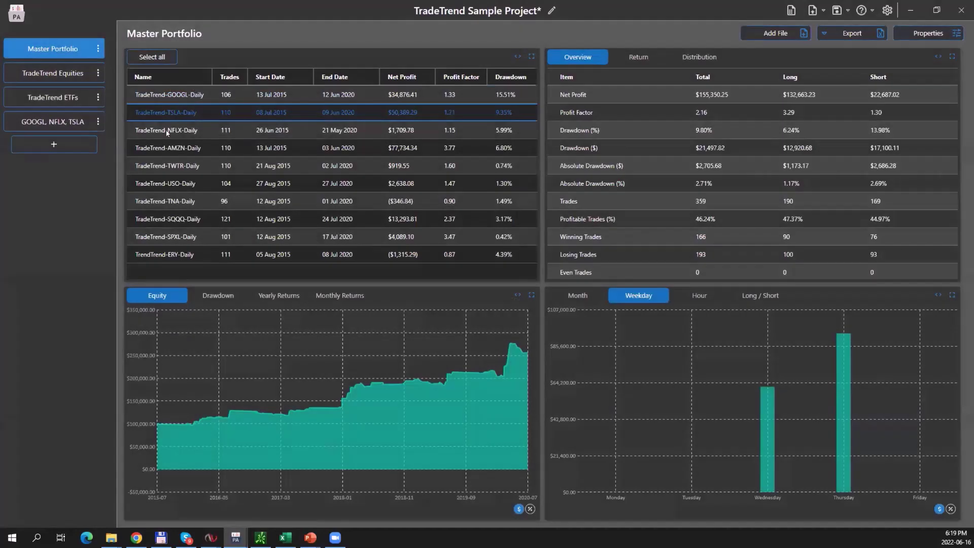
{"action": "left_click", "coordinate": [167, 131]}
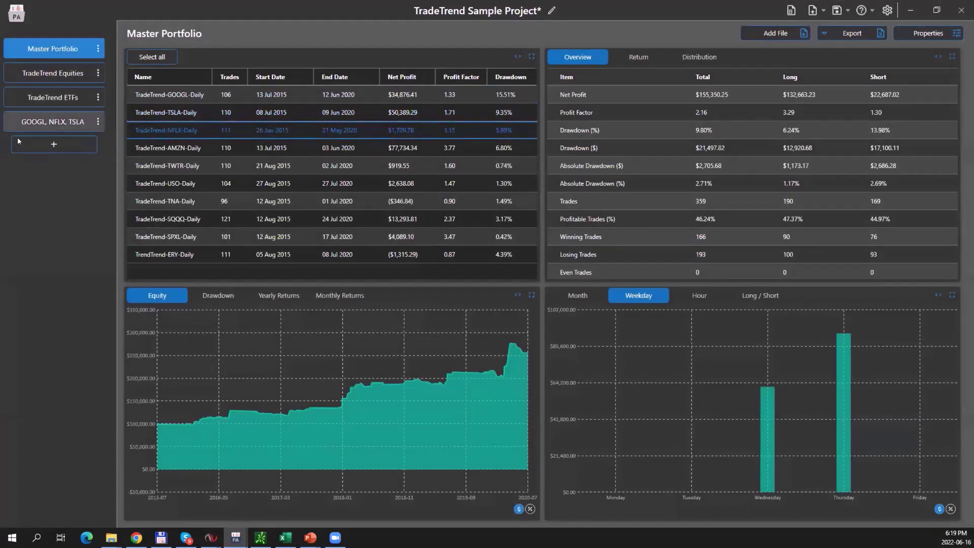
{"action": "left_click", "coordinate": [51, 122]}
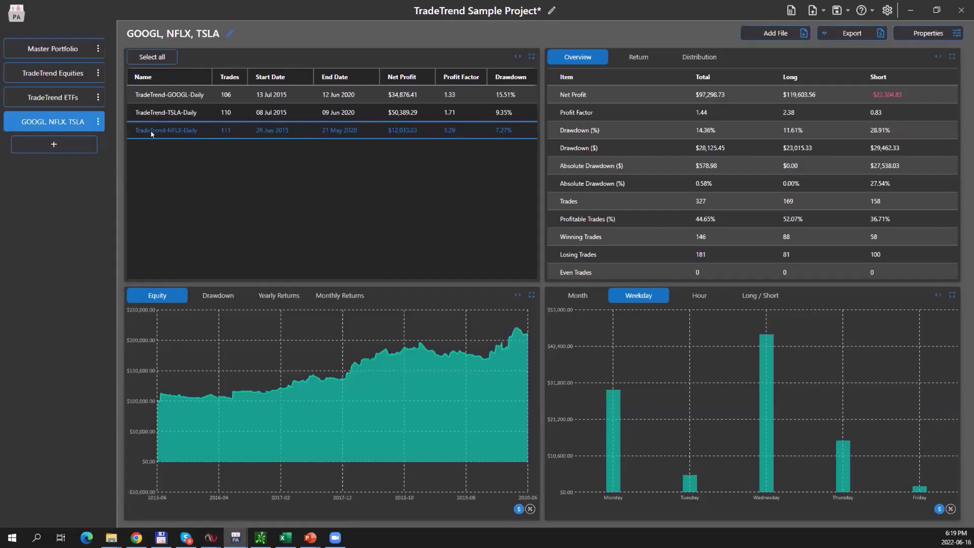
{"action": "left_click", "coordinate": [51, 48]}
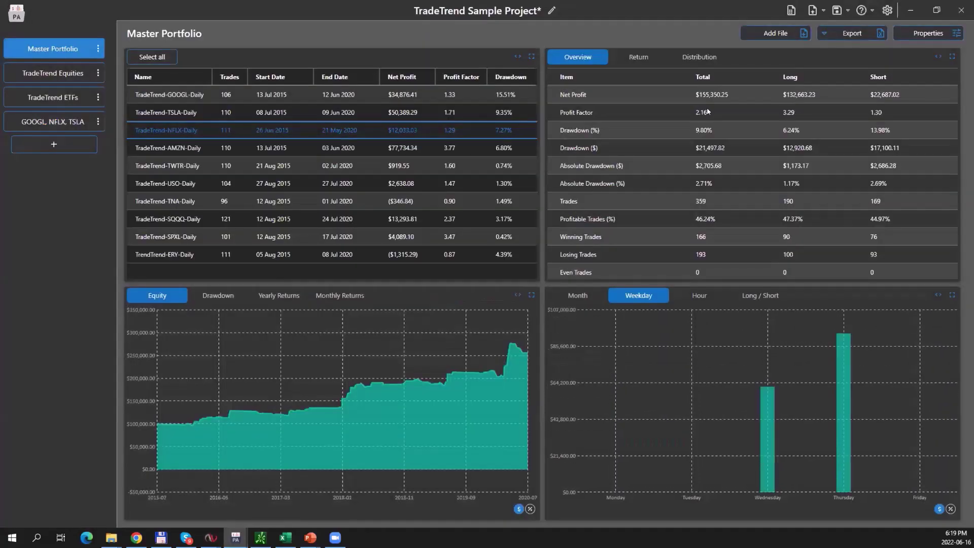
{"action": "left_click", "coordinate": [61, 122]}
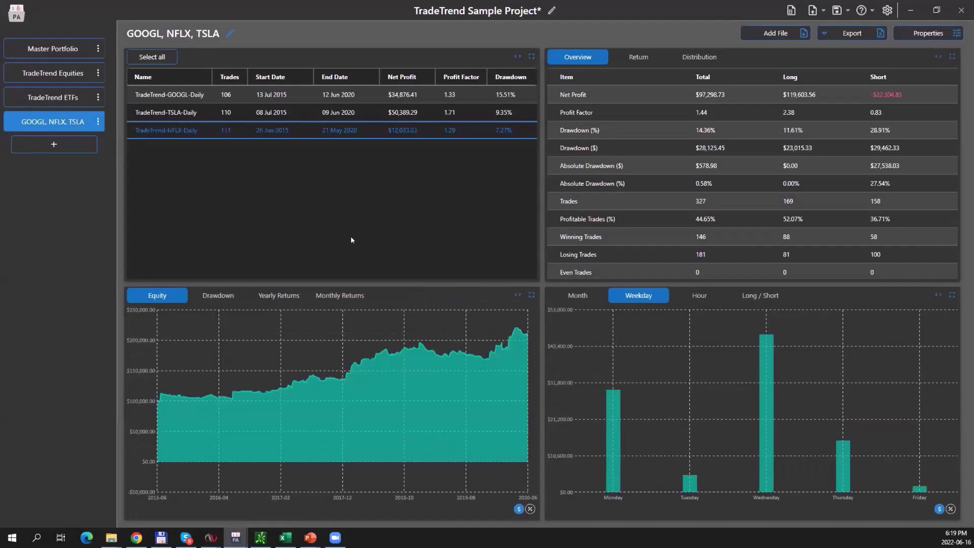
Return to the Master Portfolio's Wednesday–Thursday filtered view.
{"action": "mouse_move", "coordinate": [617, 341]}
{"action": "left_click", "coordinate": [75, 57]}
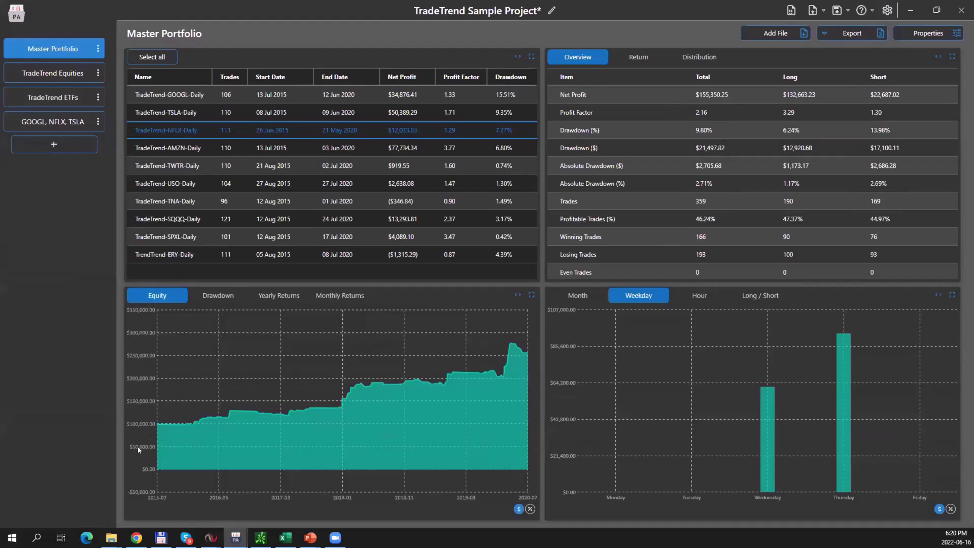
Change the Starting equity ($) setting from 100000 to 50000 and confirm it.
{"action": "left_click", "coordinate": [887, 11]}
{"action": "left_click_drag", "start_coordinate": [531, 240], "coordinate": [484, 238]}
{"action": "type", "text": "50000"}
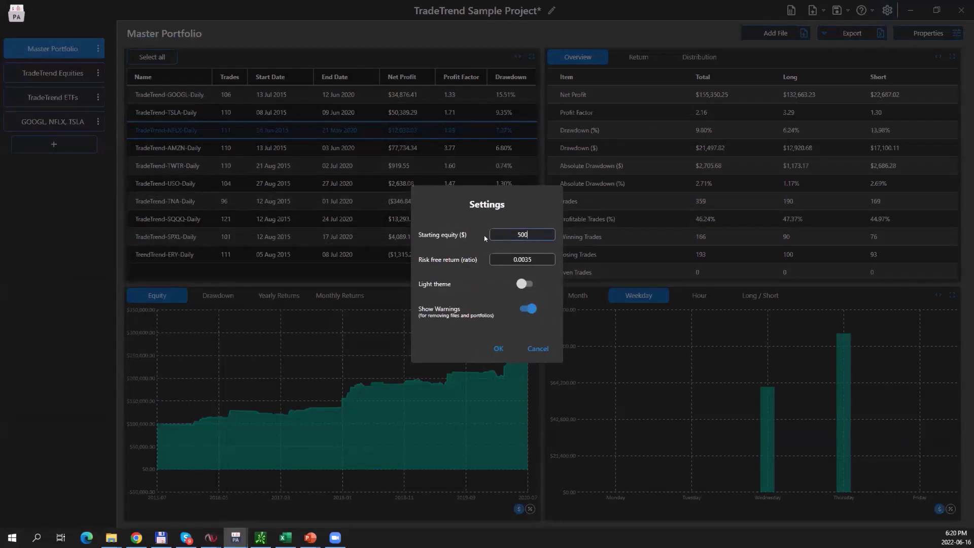
{"action": "left_click", "coordinate": [498, 349]}
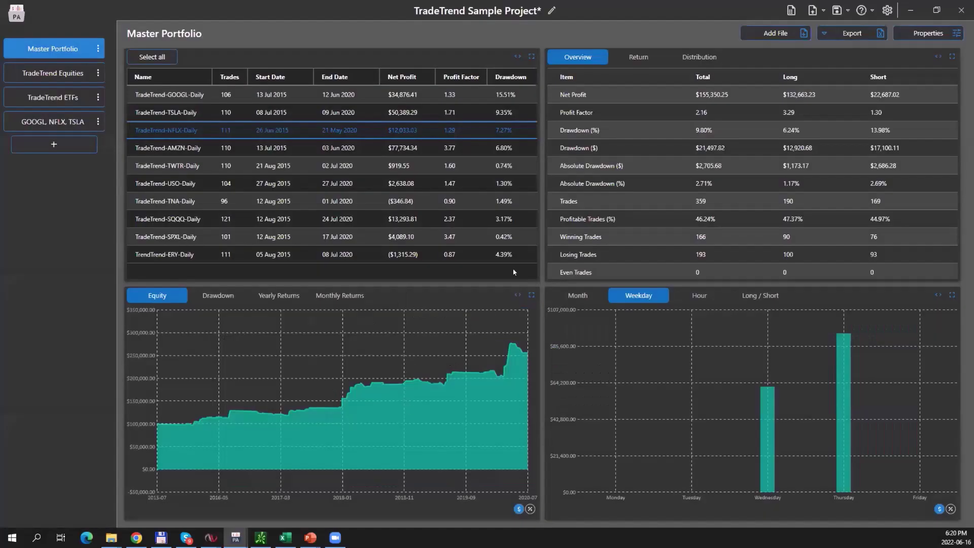